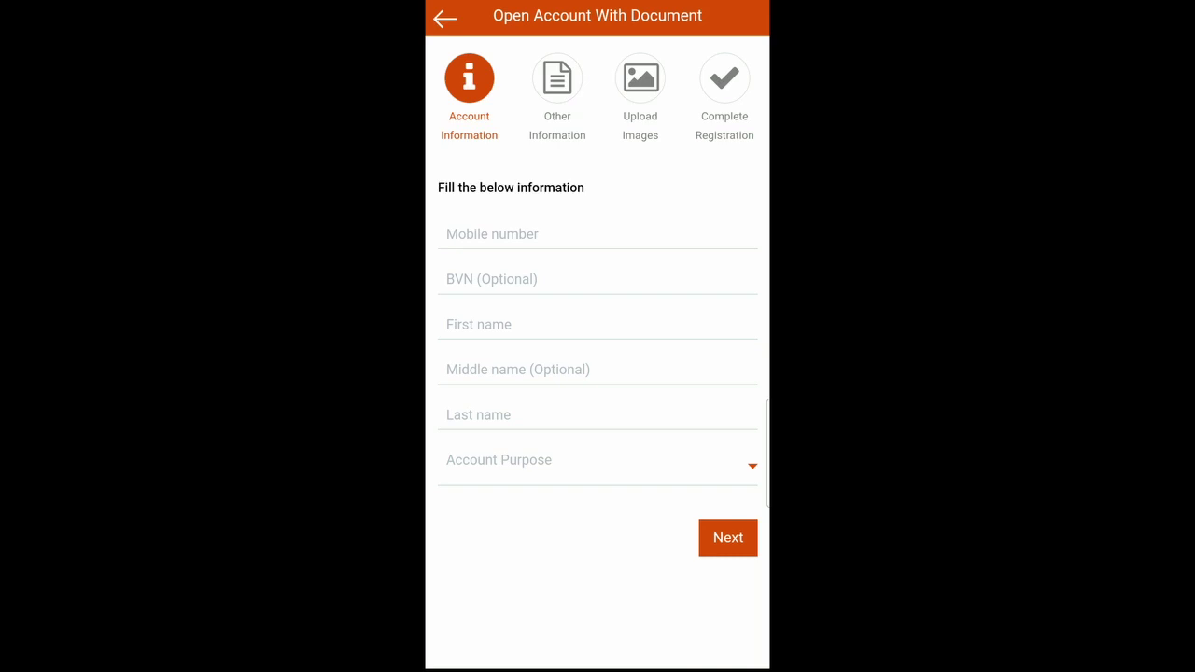
# Step: Enter the customer's mobile number, then their first, middle and last names
pyautogui.click(597, 234)
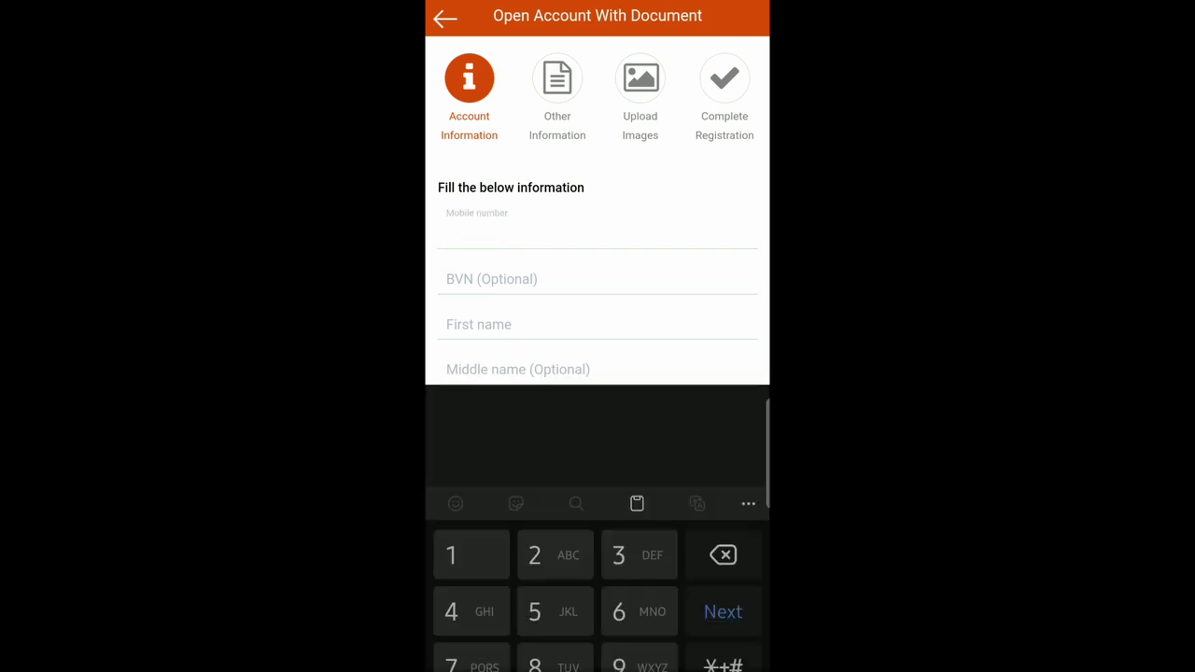
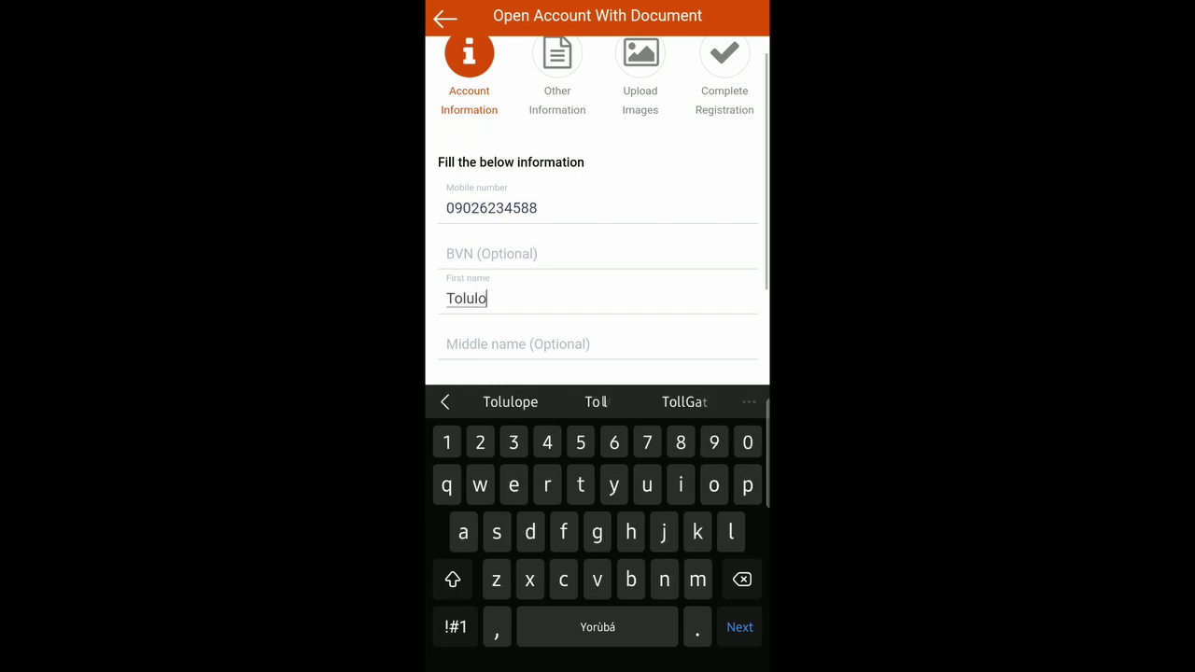
pyautogui.press('Tab')
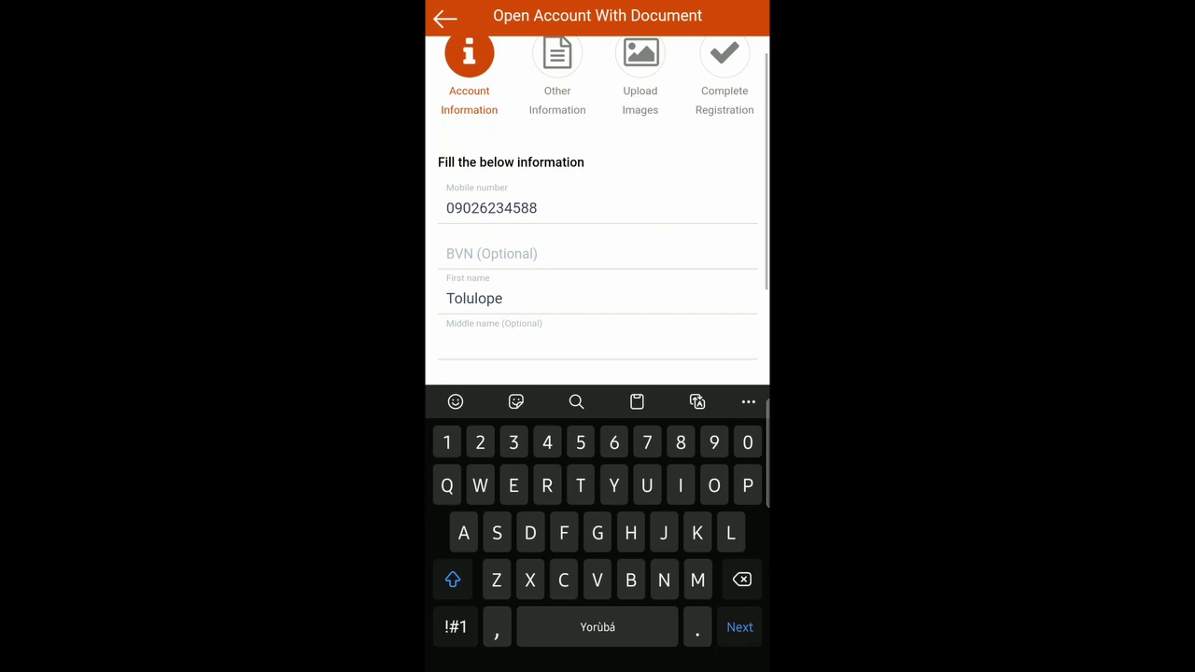
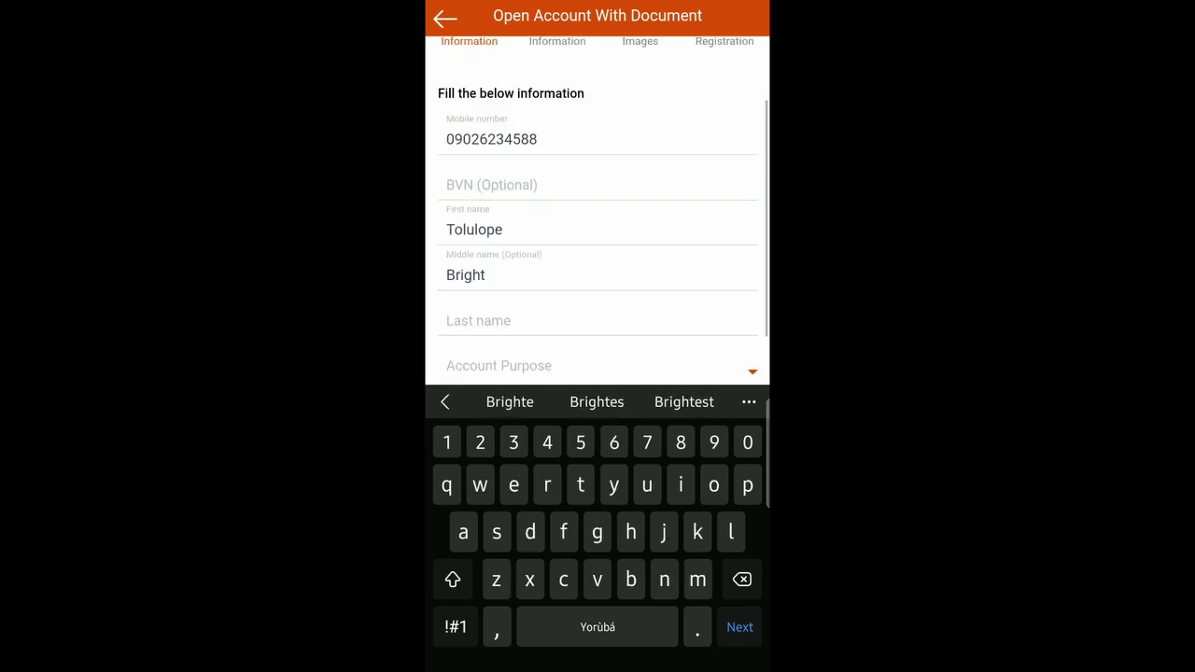
pyautogui.scroll(-2, 598, 210)
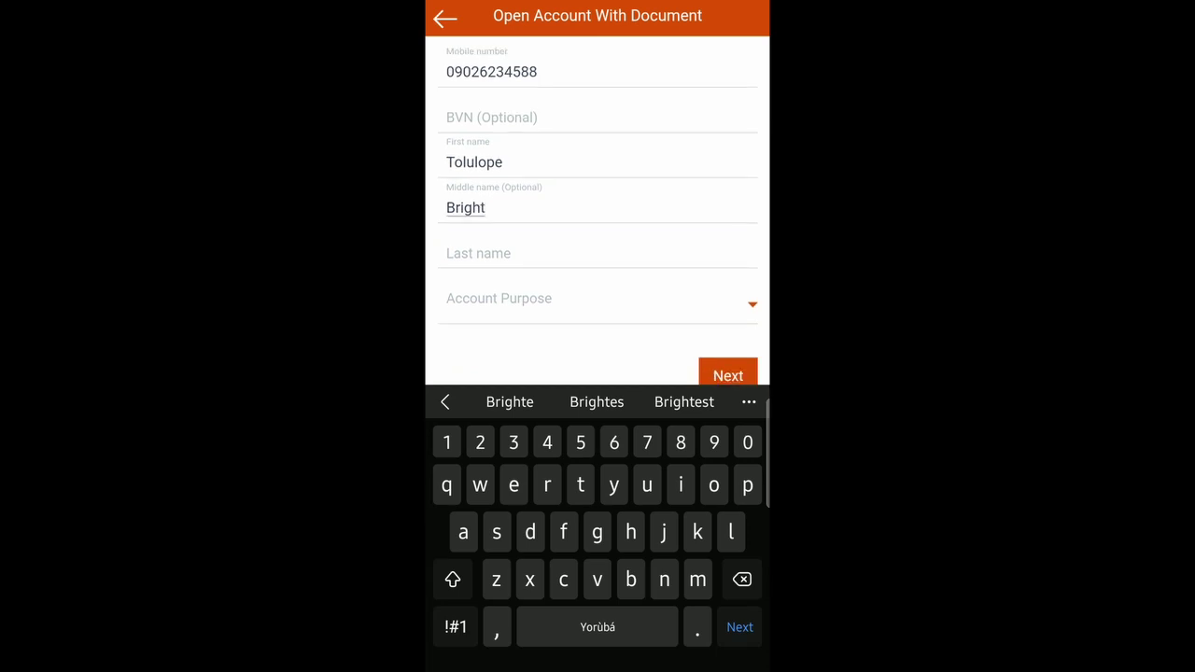
pyautogui.press('Tab')
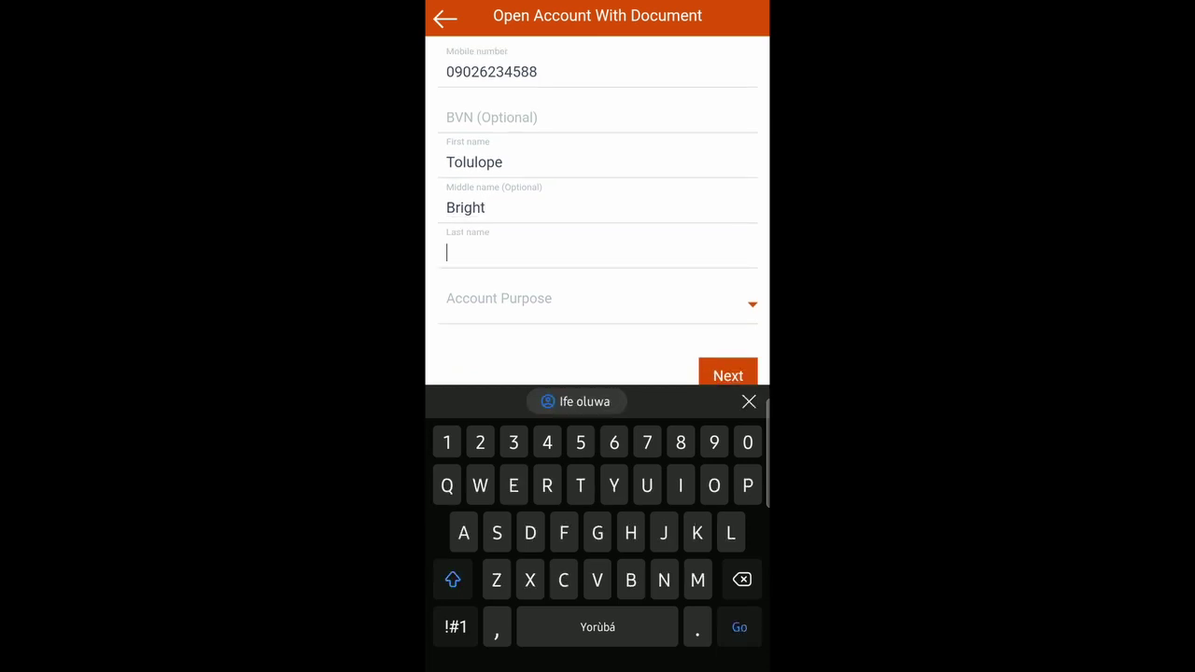
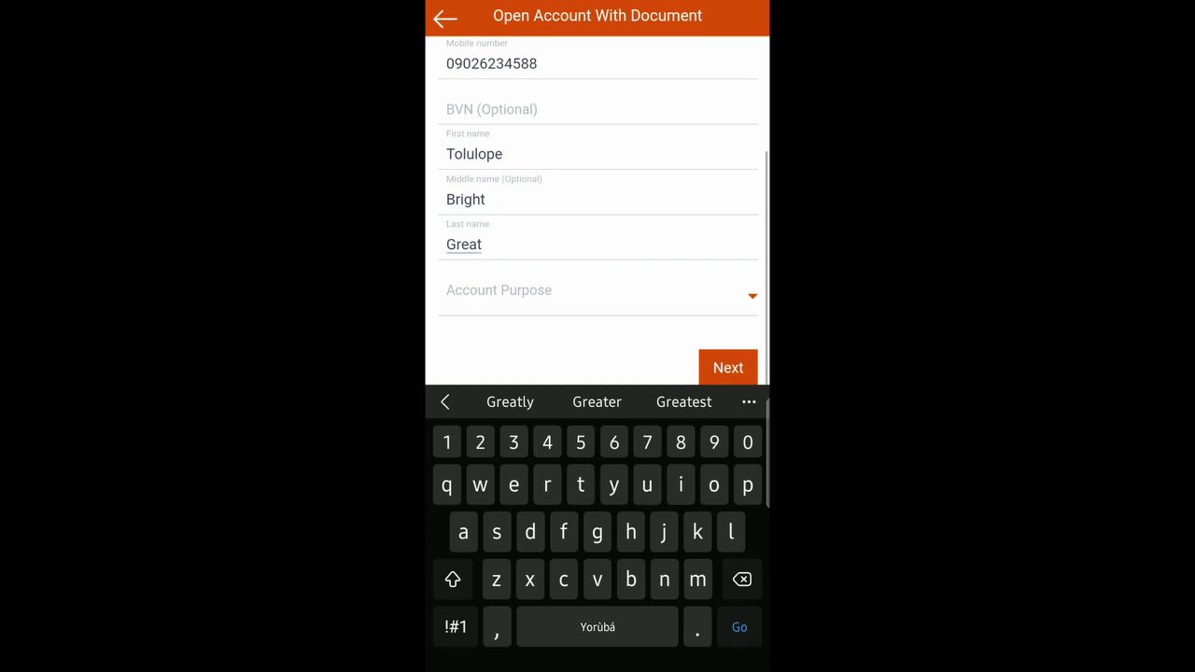
# Step: Choose Savings as the account purpose and continue to Other Information
pyautogui.click(597, 291)
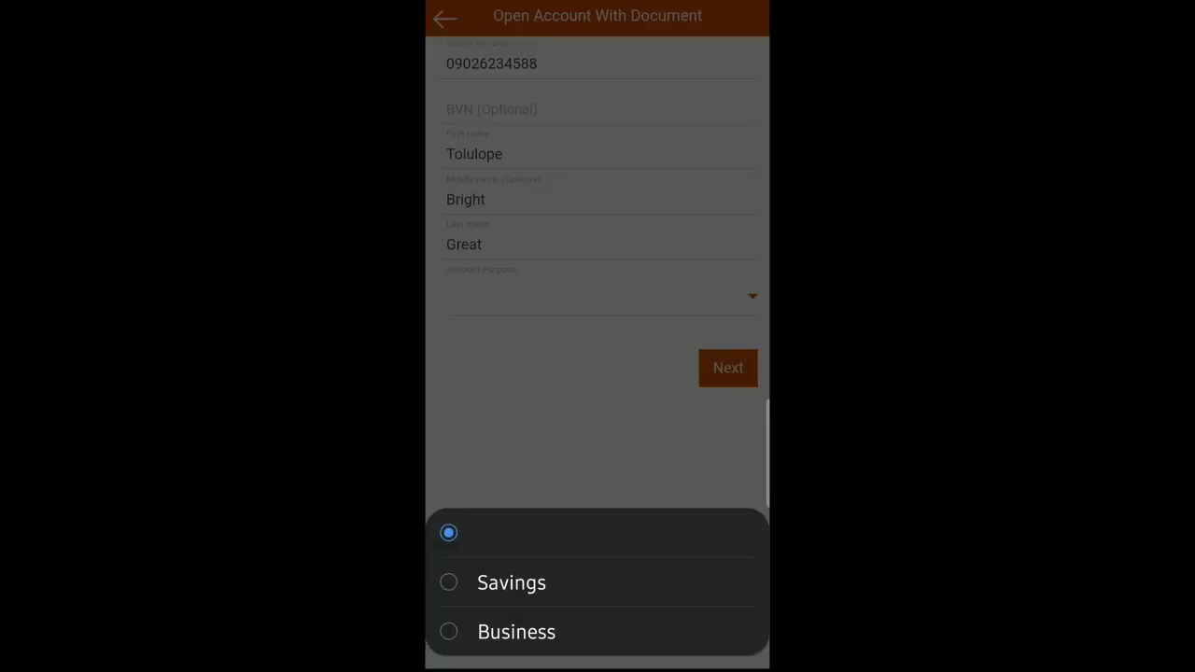
pyautogui.click(512, 582)
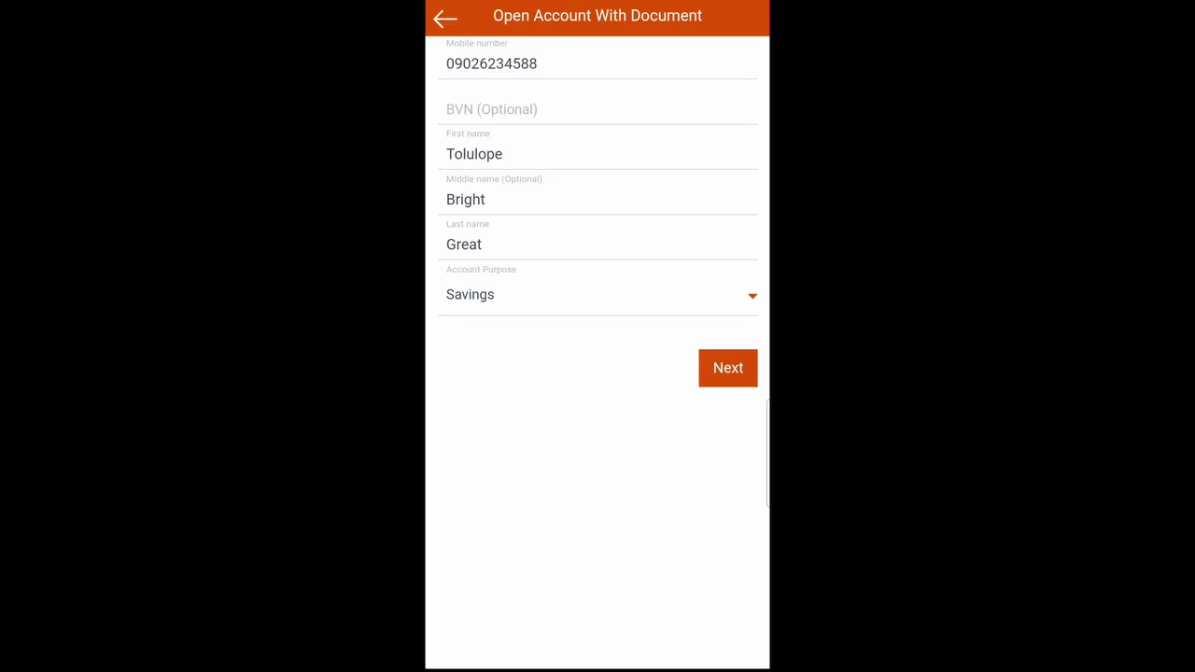
pyautogui.click(727, 368)
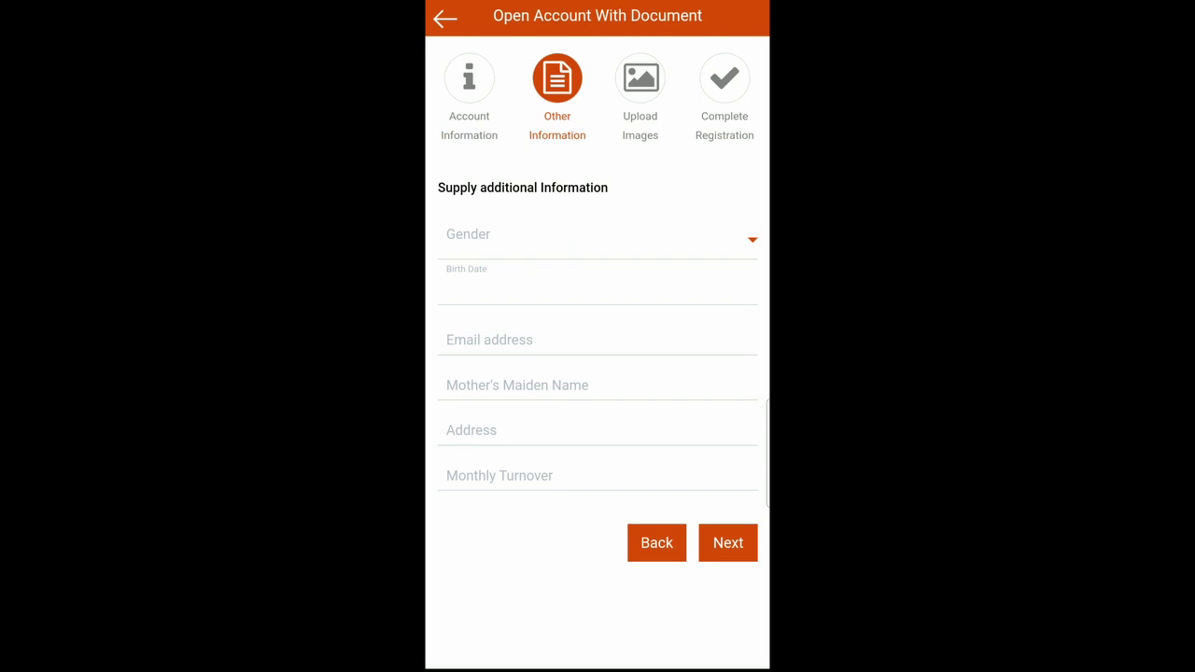
# Step: Select Male in the Gender dropdown
pyautogui.click(597, 238)
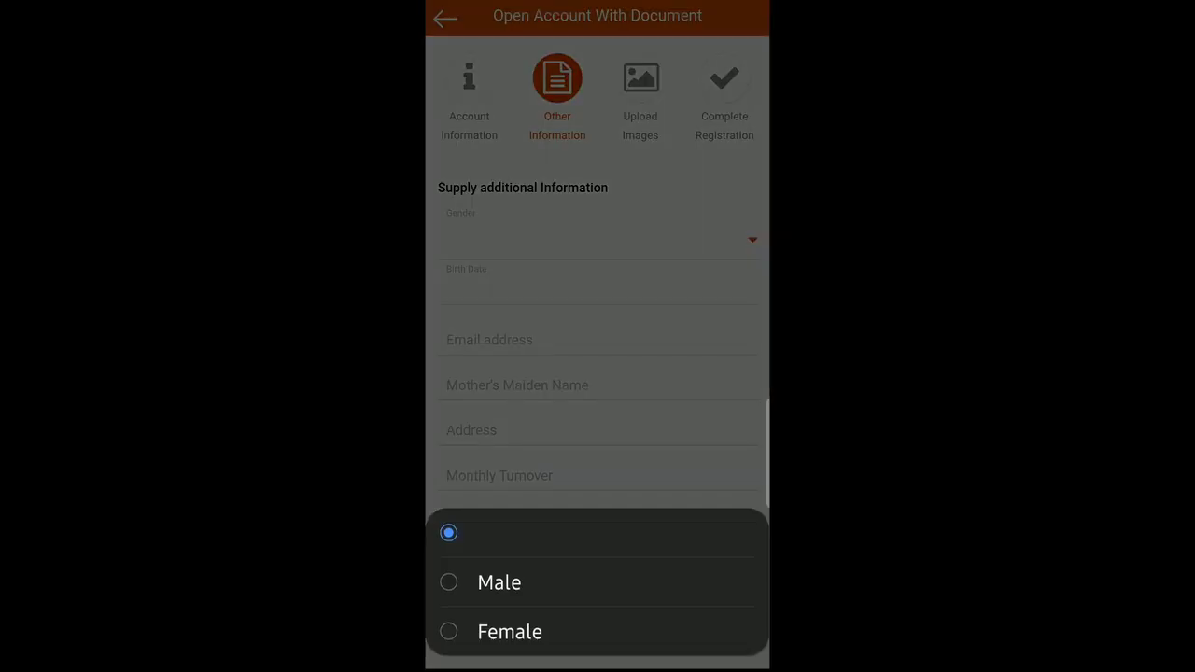
pyautogui.click(500, 583)
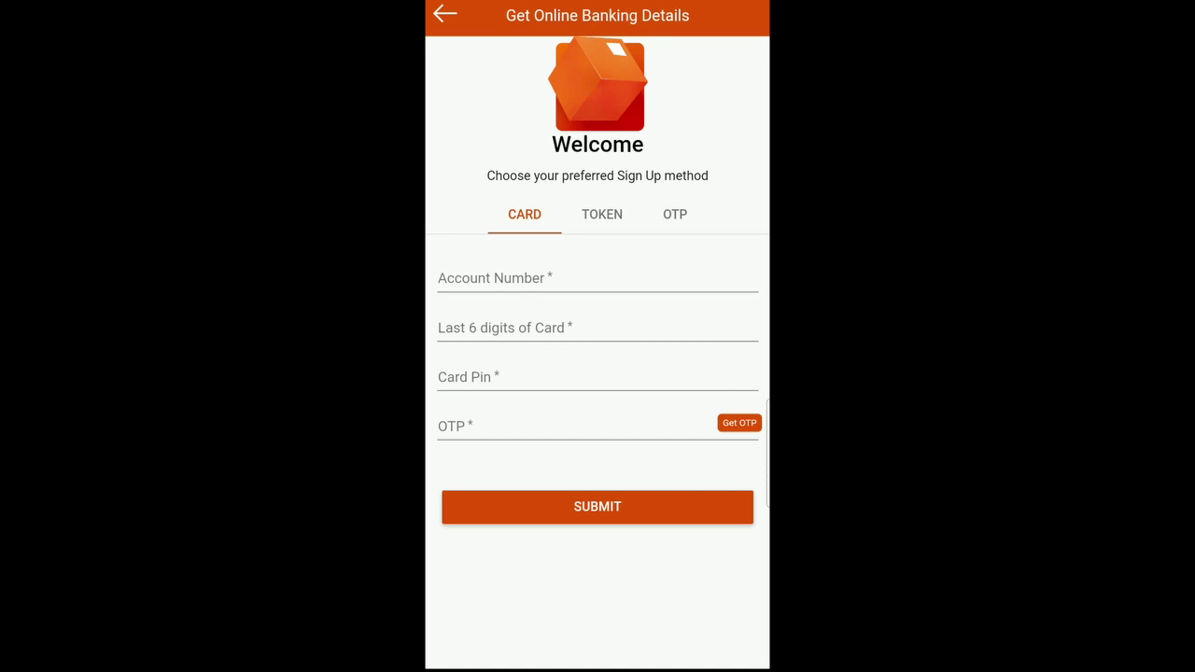
# Step: Review the TOKEN and OTP sign-up methods, then return to CARD
pyautogui.click(601, 213)
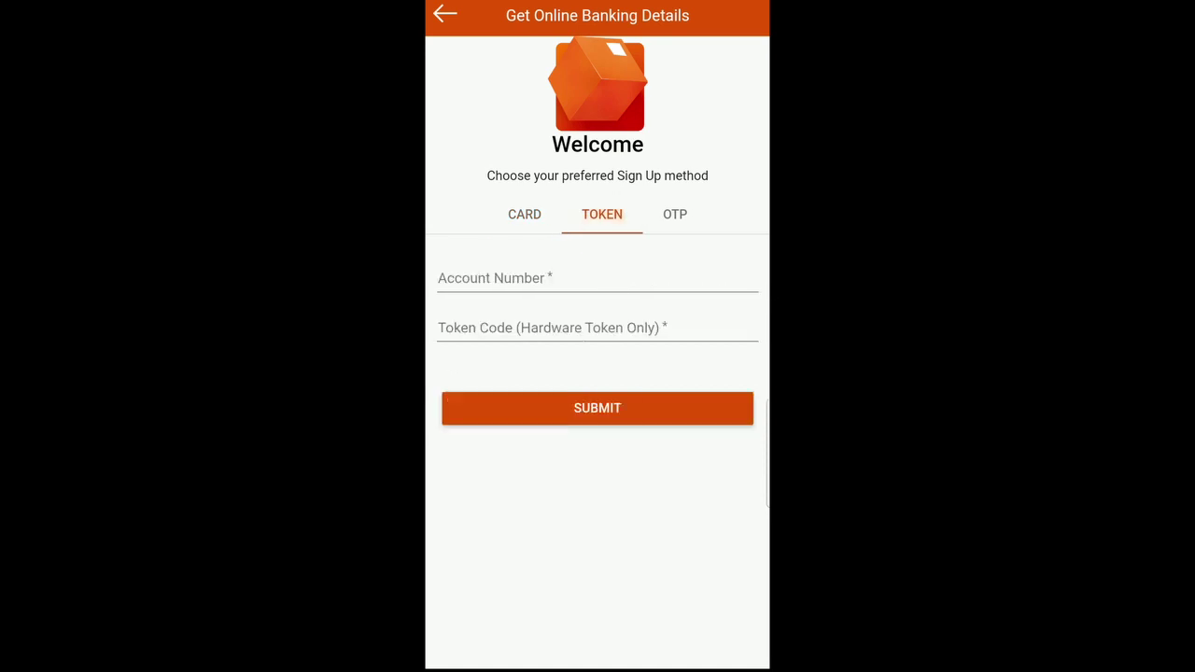
pyautogui.click(675, 214)
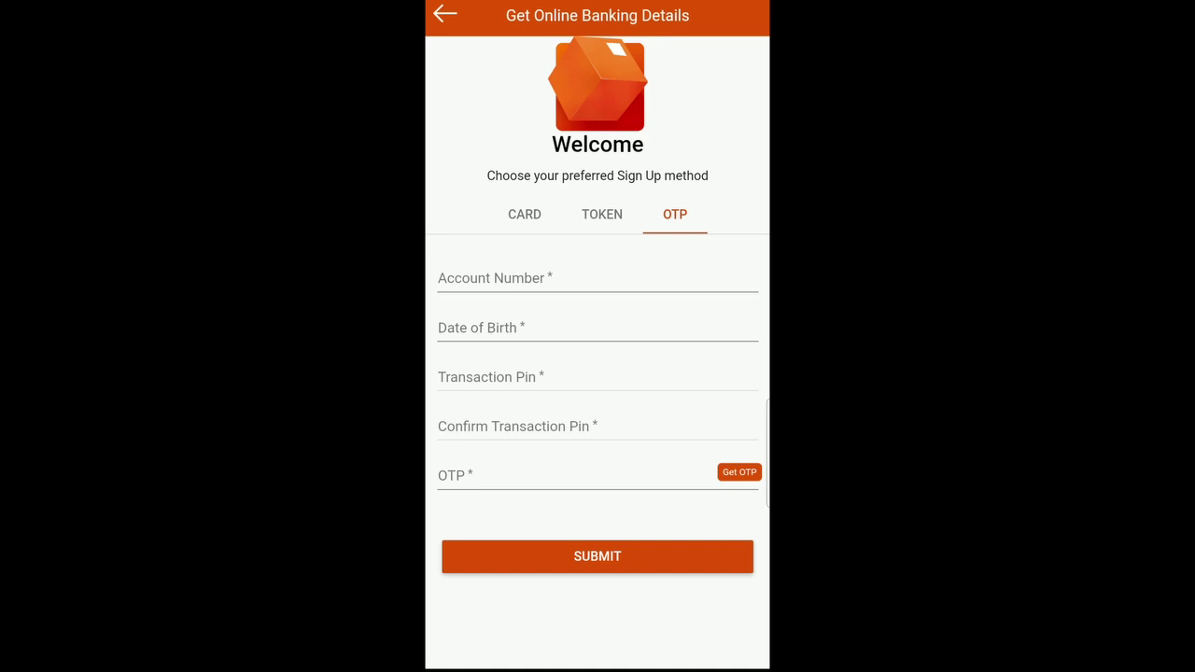
pyautogui.click(524, 214)
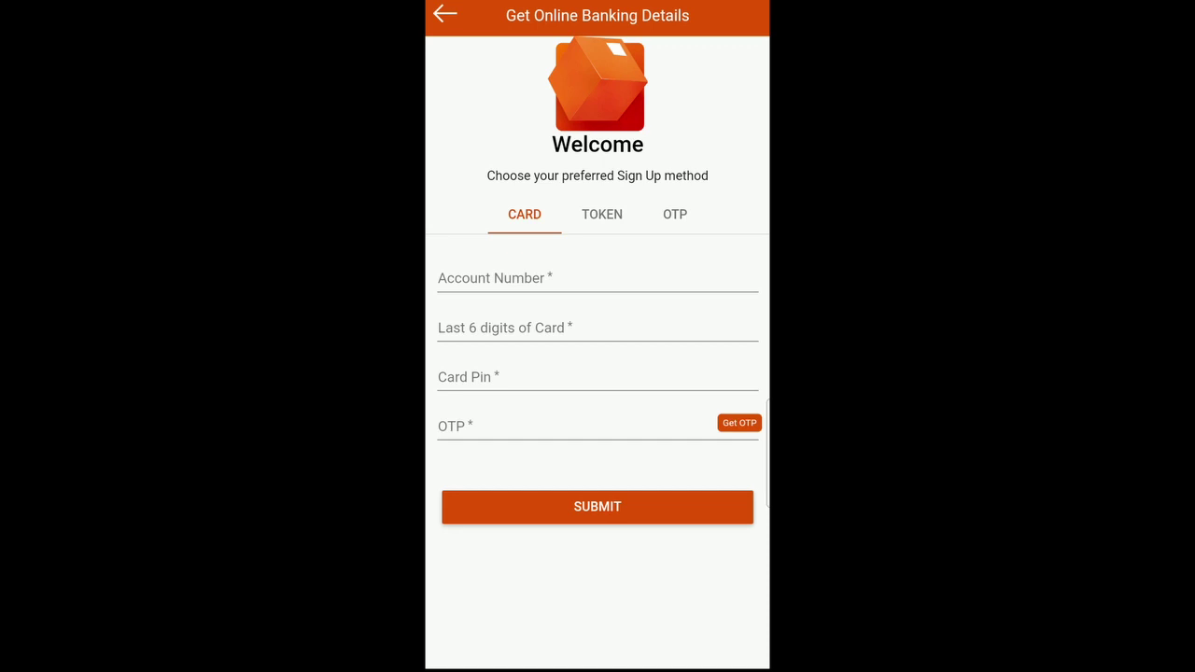
# Step: Go back twice, through the registration choices, to the GTWorld home screen
pyautogui.press('Escape')
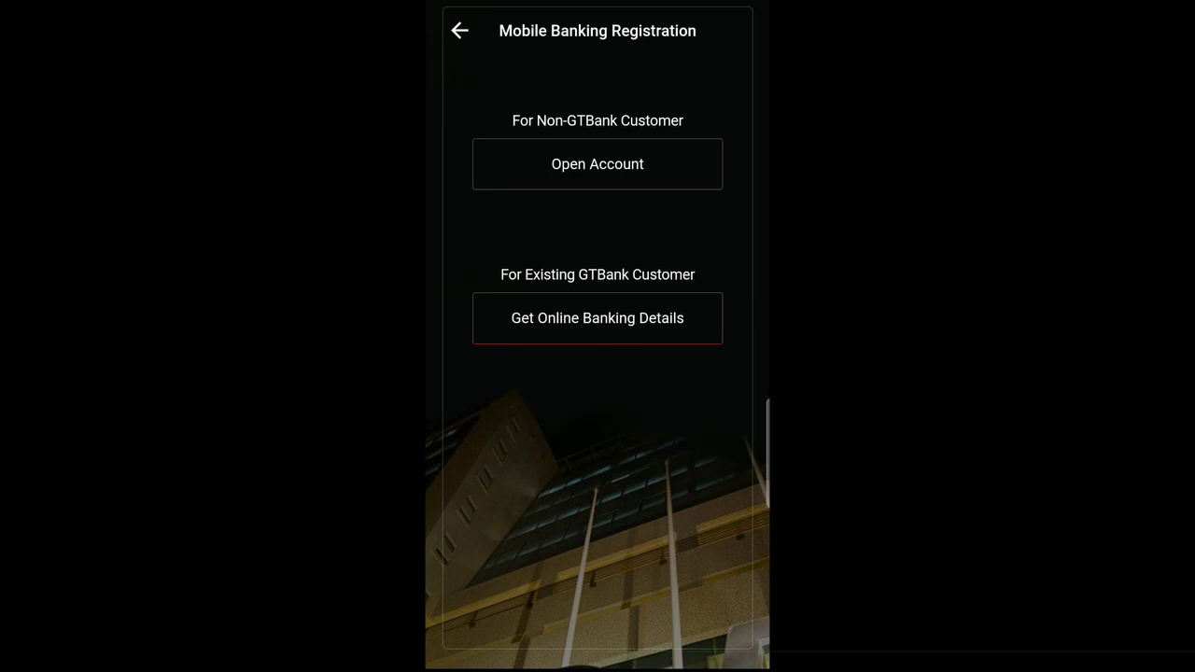
pyautogui.press('Escape')
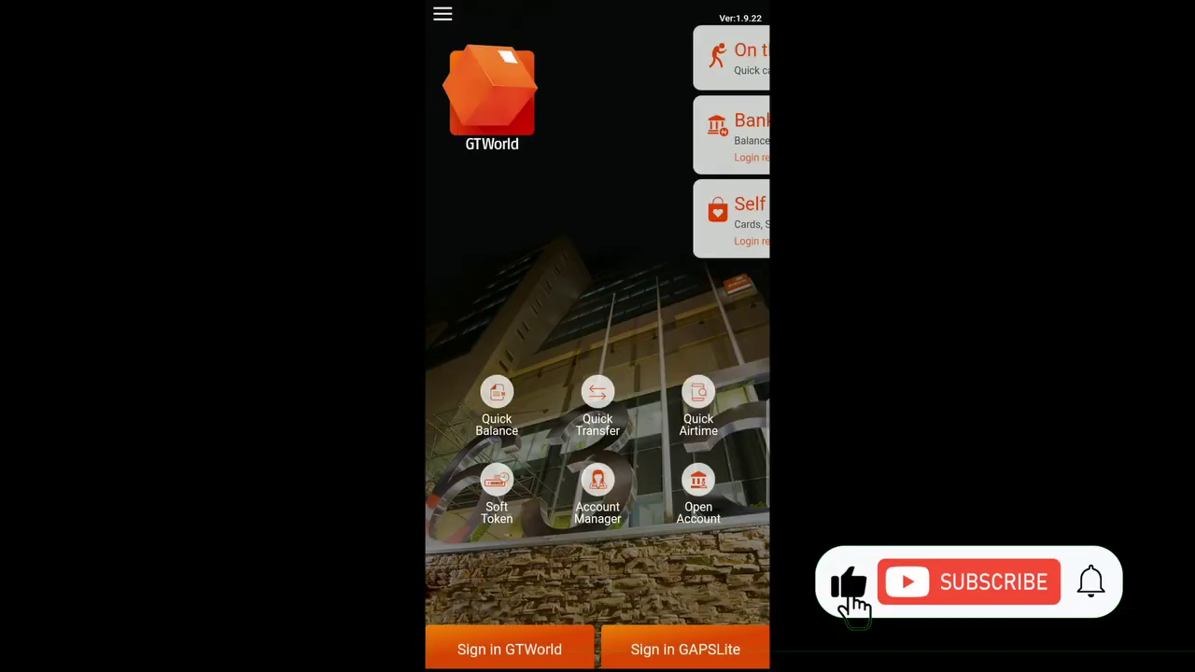